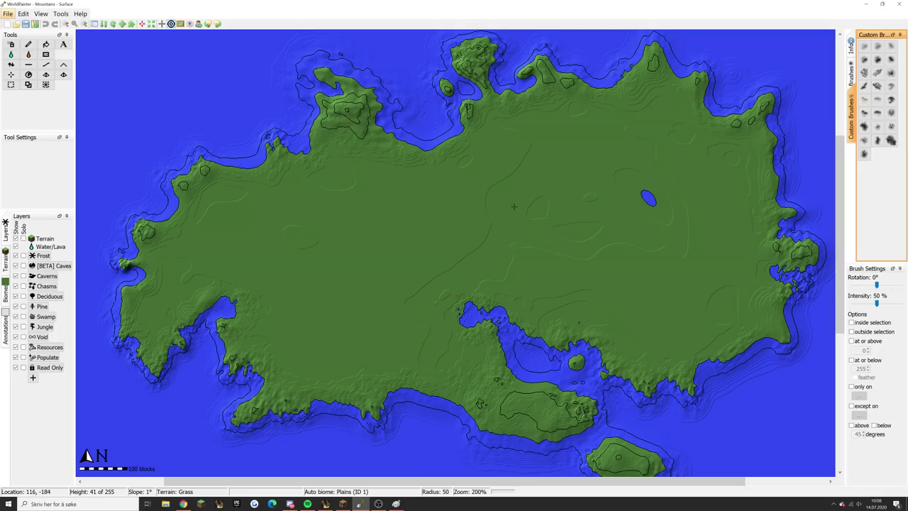
- Choose the Linear Circle brush shape and switch to the Height tool
click(852, 77)
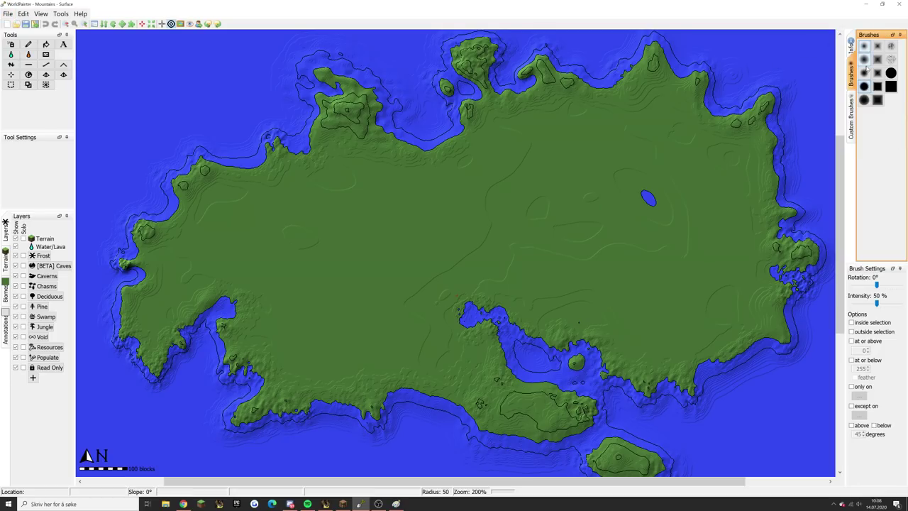
click(865, 64)
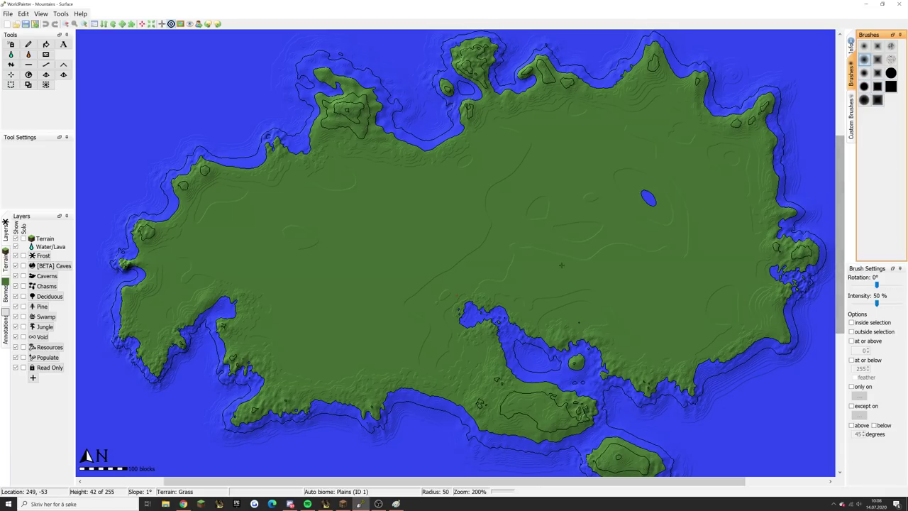
click(10, 65)
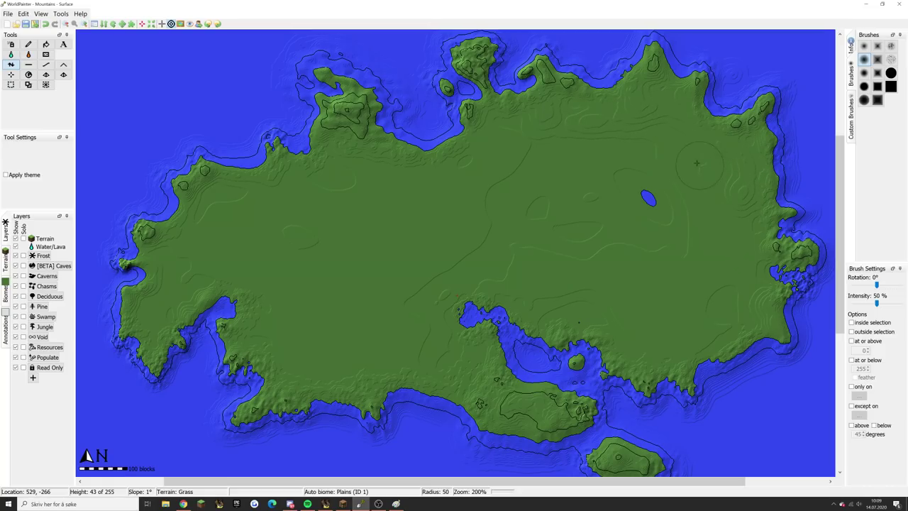
- Raise ground over the inland lake, the northeast and east side, extending it west into a ridge
drag(636, 165, 671, 207)
mouse_move(499, 143)
mouse_down()
mouse_move(691, 151)
mouse_move(646, 128)
mouse_move(586, 132)
mouse_move(630, 156)
mouse_up()
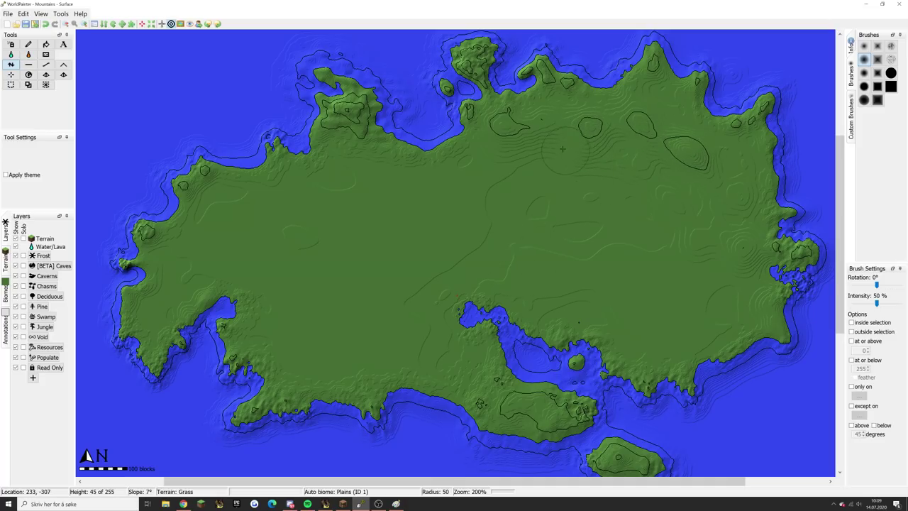
mouse_move(661, 202)
mouse_down()
mouse_move(677, 202)
mouse_move(660, 115)
mouse_move(652, 146)
mouse_move(611, 133)
mouse_move(698, 174)
mouse_move(639, 150)
mouse_move(655, 173)
mouse_up()
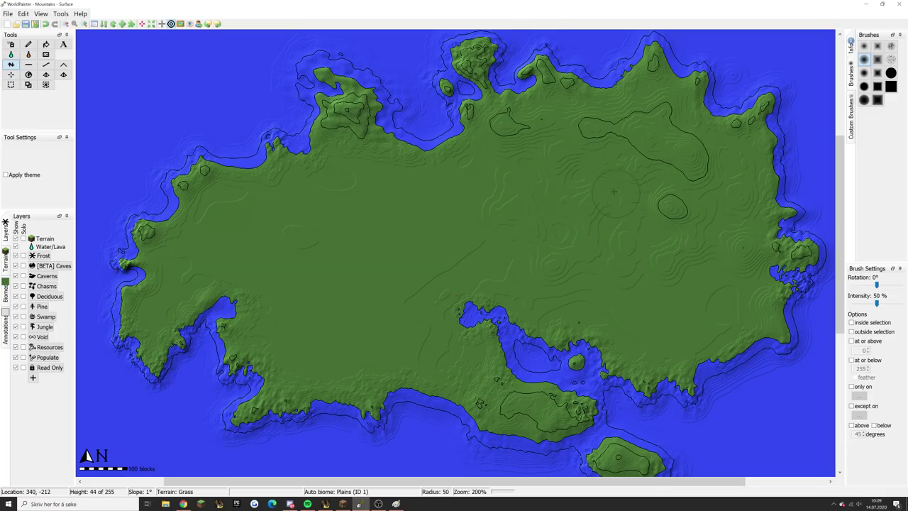
mouse_move(588, 146)
mouse_down()
mouse_move(553, 129)
mouse_move(639, 140)
mouse_move(702, 180)
mouse_move(670, 152)
mouse_move(737, 208)
mouse_move(718, 184)
mouse_move(725, 154)
mouse_move(565, 116)
mouse_move(521, 120)
mouse_move(590, 125)
mouse_move(527, 145)
mouse_move(548, 141)
mouse_up()
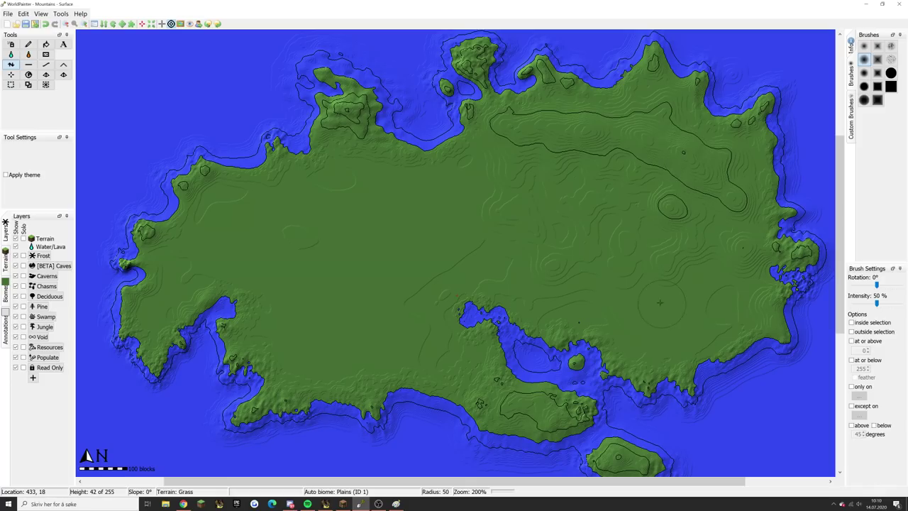
- Enlarge the brush and build up the ridge near the east coast into a broad plateau
scroll(661, 309, up, 1)
mouse_move(647, 157)
mouse_down()
mouse_move(642, 148)
mouse_move(624, 159)
mouse_move(596, 149)
mouse_move(501, 159)
mouse_move(716, 231)
mouse_move(709, 212)
mouse_up()
scroll(618, 151, up, 8)
scroll(684, 150, down, 4)
mouse_move(684, 149)
mouse_down()
mouse_move(656, 132)
mouse_move(640, 103)
mouse_move(646, 94)
mouse_move(699, 143)
mouse_move(741, 168)
mouse_move(743, 156)
mouse_move(731, 228)
mouse_move(690, 188)
mouse_move(618, 161)
mouse_move(466, 172)
mouse_move(556, 163)
mouse_move(482, 208)
mouse_move(490, 193)
mouse_move(609, 164)
mouse_move(589, 144)
mouse_move(542, 144)
mouse_move(622, 135)
mouse_move(607, 116)
mouse_move(607, 133)
mouse_move(680, 174)
mouse_move(697, 198)
mouse_move(632, 155)
mouse_move(648, 149)
mouse_move(574, 153)
mouse_move(656, 213)
mouse_move(691, 272)
mouse_move(700, 274)
mouse_move(705, 237)
mouse_move(714, 260)
mouse_move(700, 280)
mouse_move(667, 282)
mouse_move(666, 239)
mouse_move(587, 166)
mouse_move(461, 192)
mouse_move(553, 181)
mouse_move(478, 185)
mouse_move(496, 157)
mouse_move(656, 125)
mouse_move(670, 107)
mouse_move(706, 145)
mouse_move(709, 196)
mouse_move(645, 152)
mouse_up()
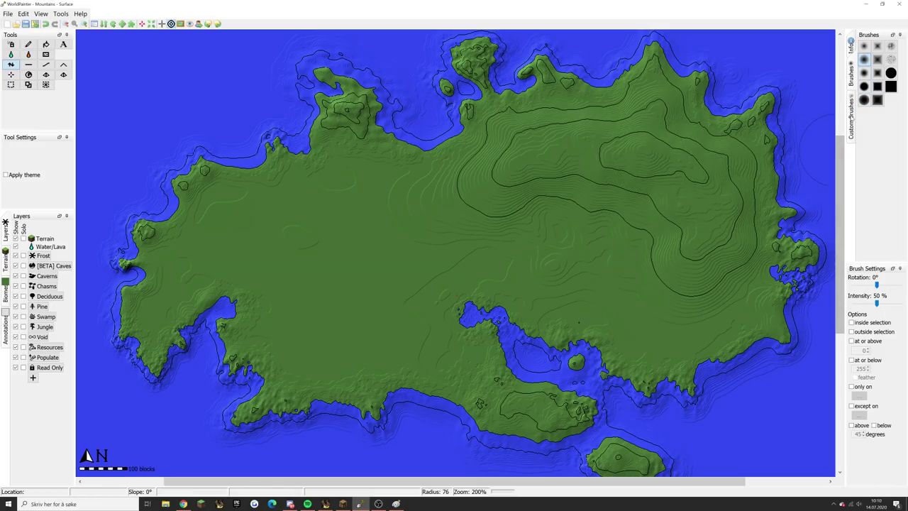
- Select a mountain shape from the Custom Brushes collection
drag(850, 118, 851, 122)
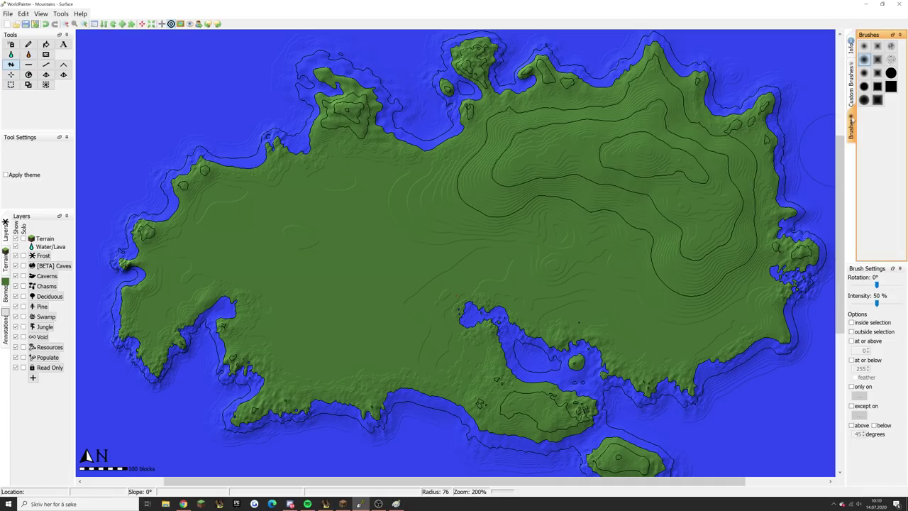
click(851, 89)
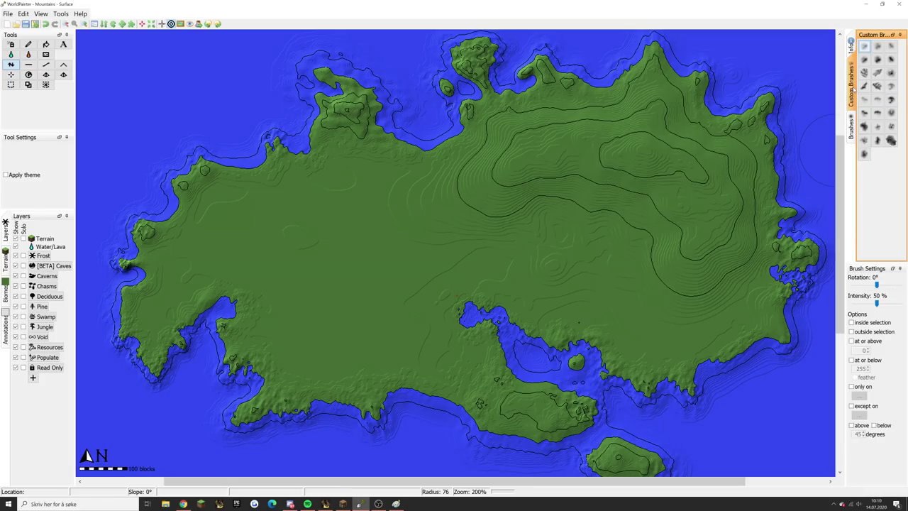
click(878, 100)
click(878, 140)
scroll(829, 177, up, 10)
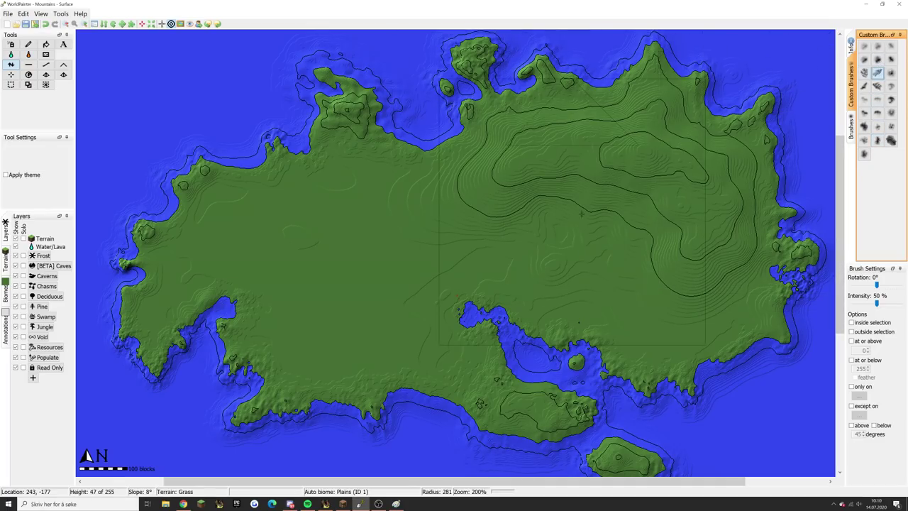
click(878, 141)
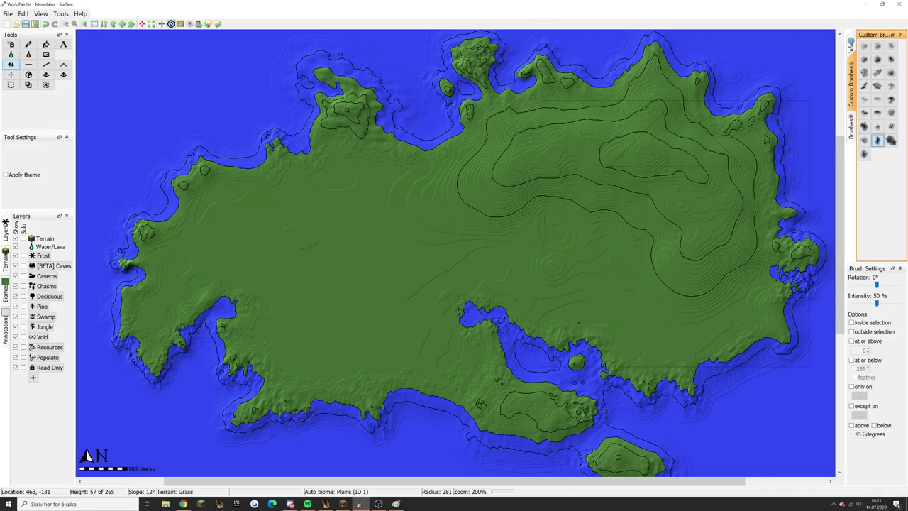
- Set brush rotation to -30° and stamp craggy mountains onto the eastern plateau
drag(878, 285, 866, 285)
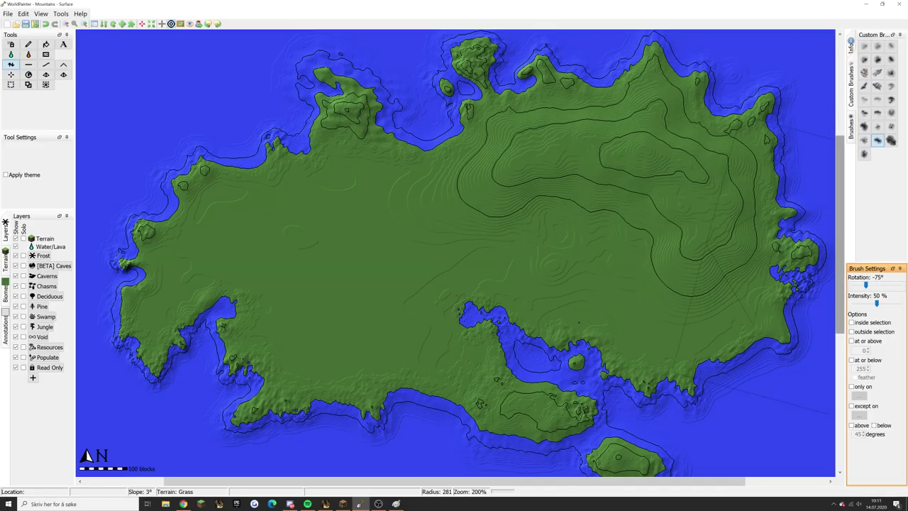
click(889, 278)
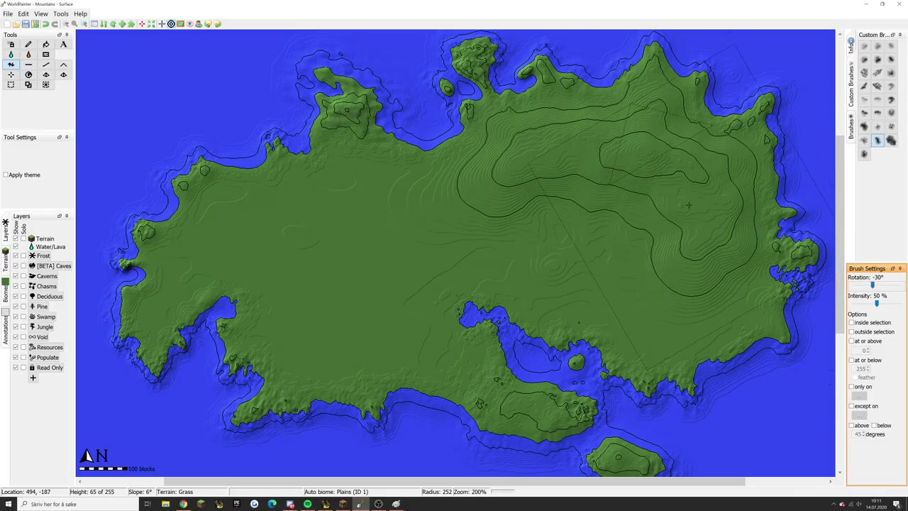
drag(688, 205, 685, 203)
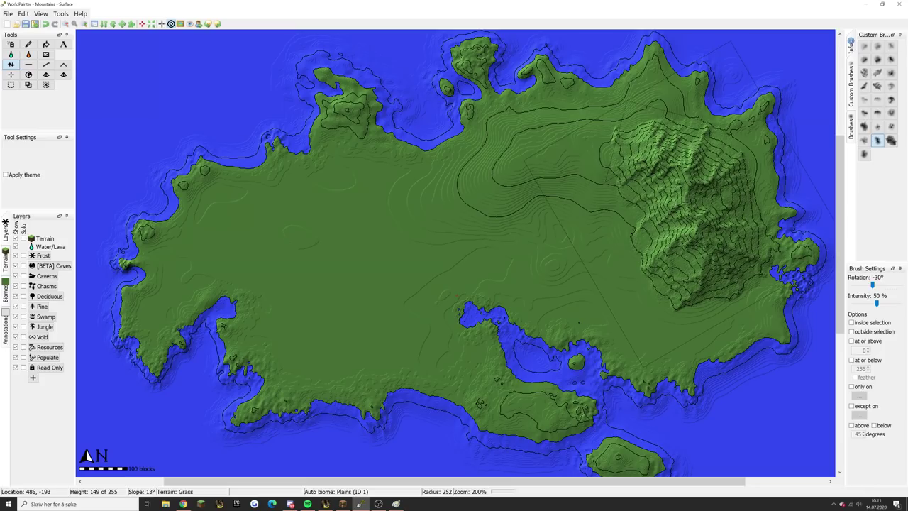
click(40, 14)
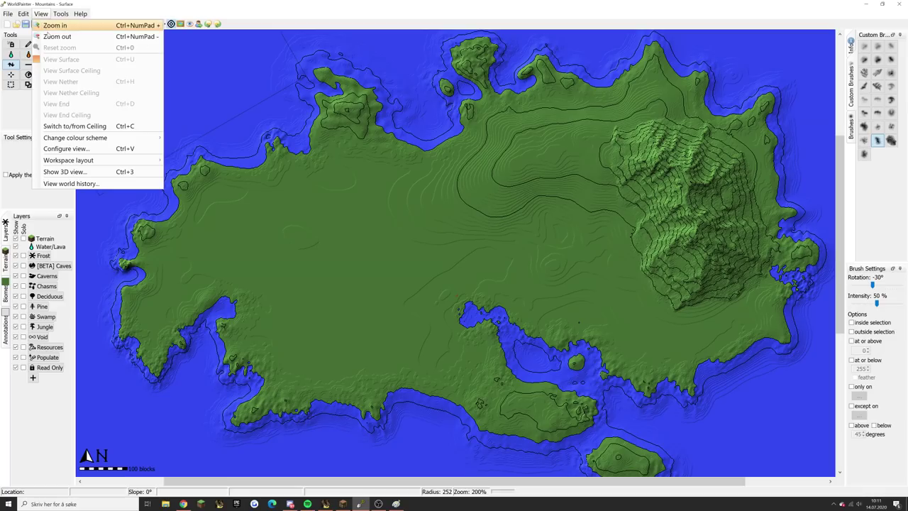
click(56, 171)
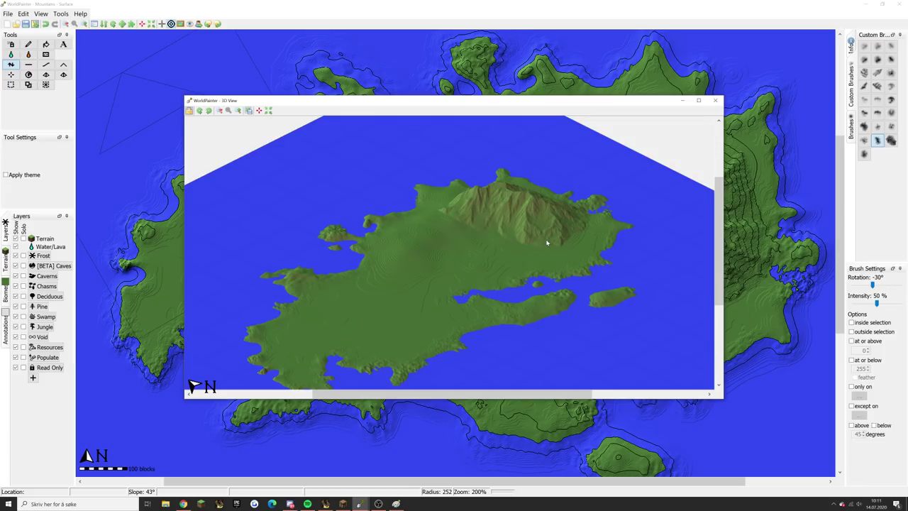
click(715, 100)
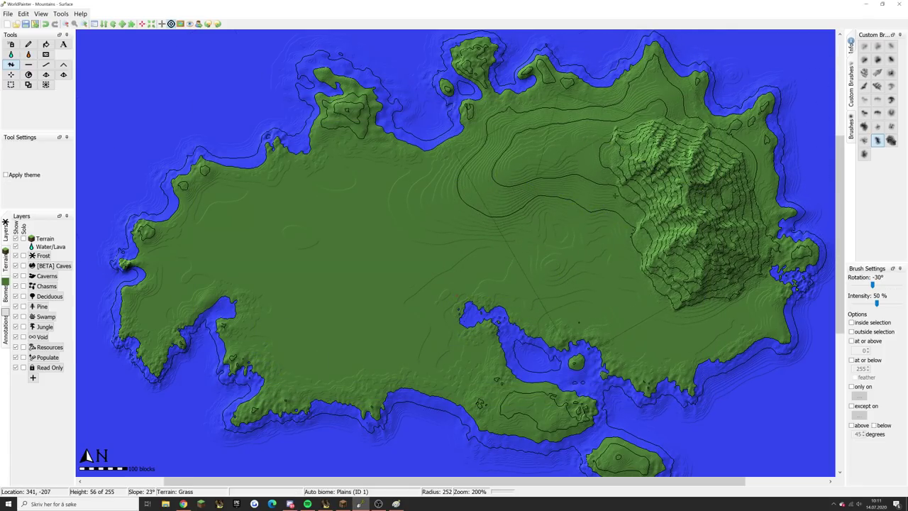
middle_drag(610, 192, 599, 202)
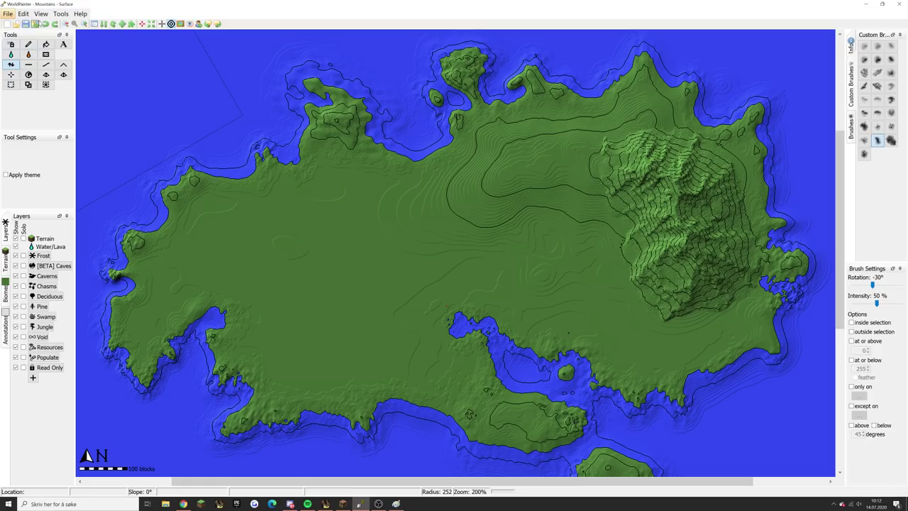
- Export as a new Minecraft map, limited to the 2x2 tiles covering the eastern mountains
click(11, 75)
click(8, 14)
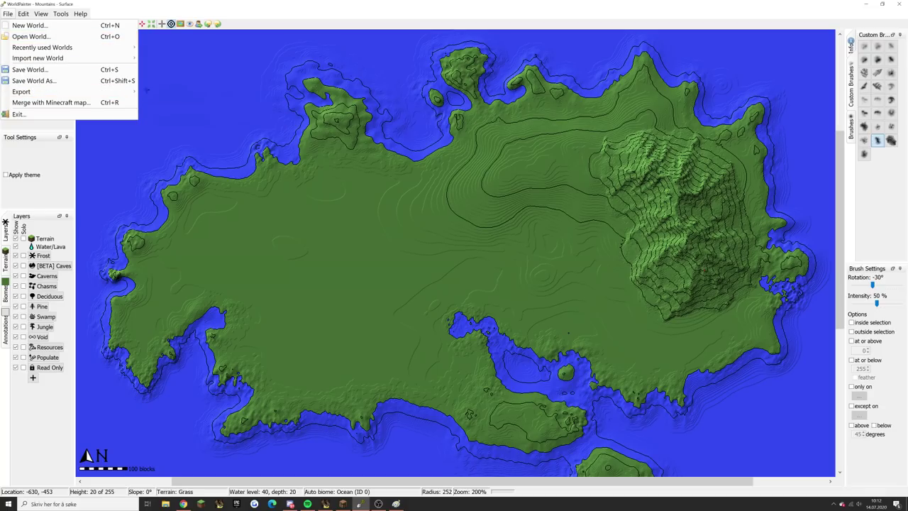
click(154, 92)
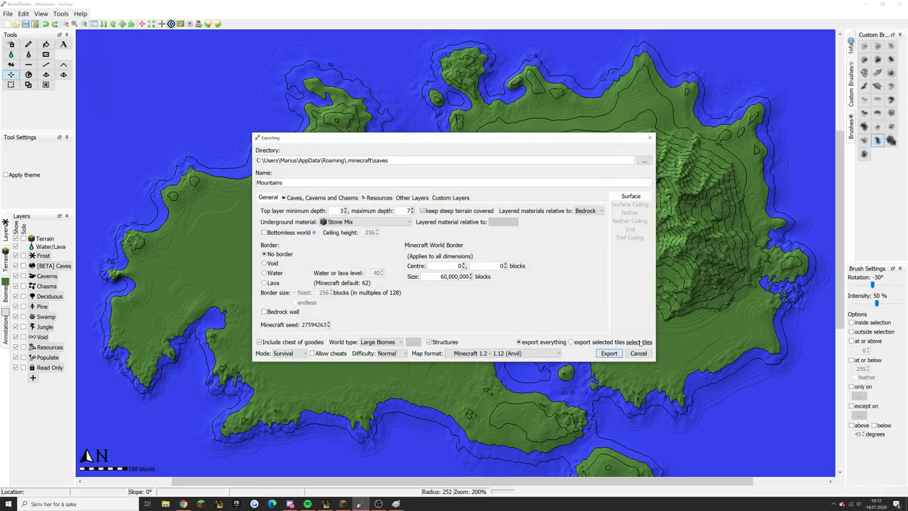
click(572, 342)
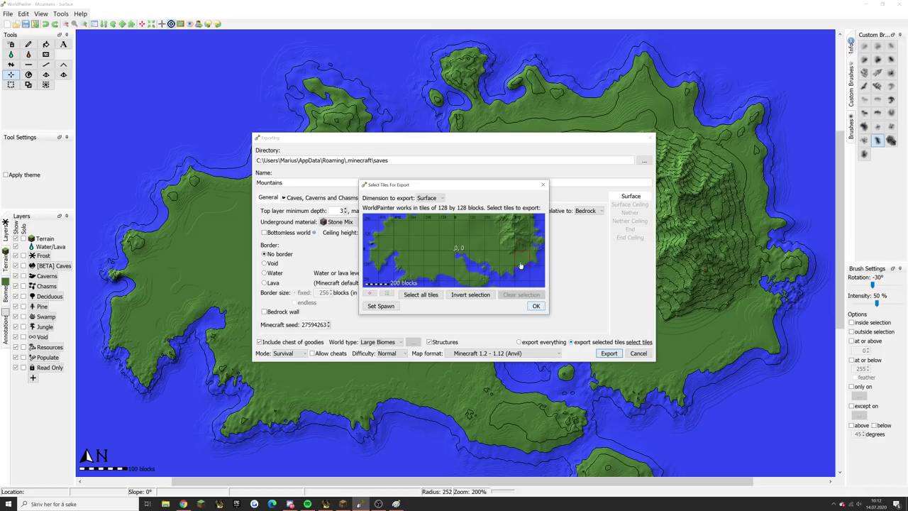
drag(513, 248, 507, 227)
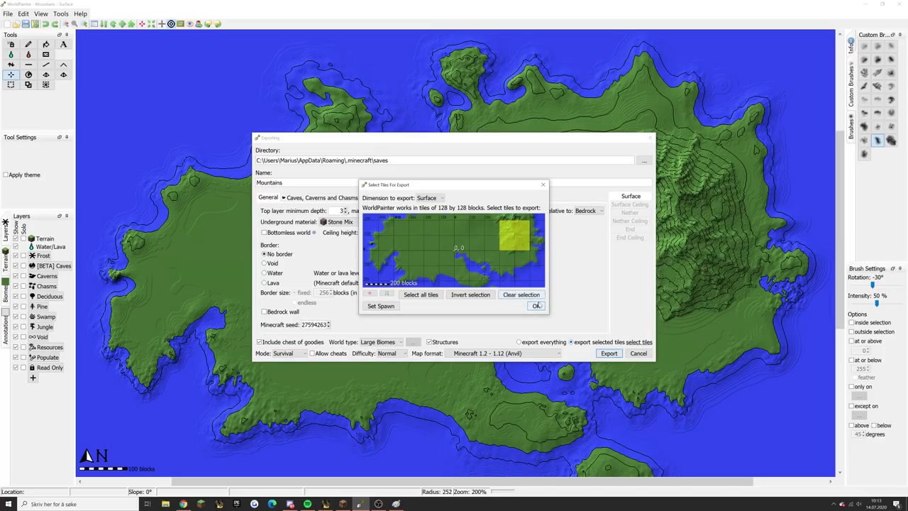
click(536, 306)
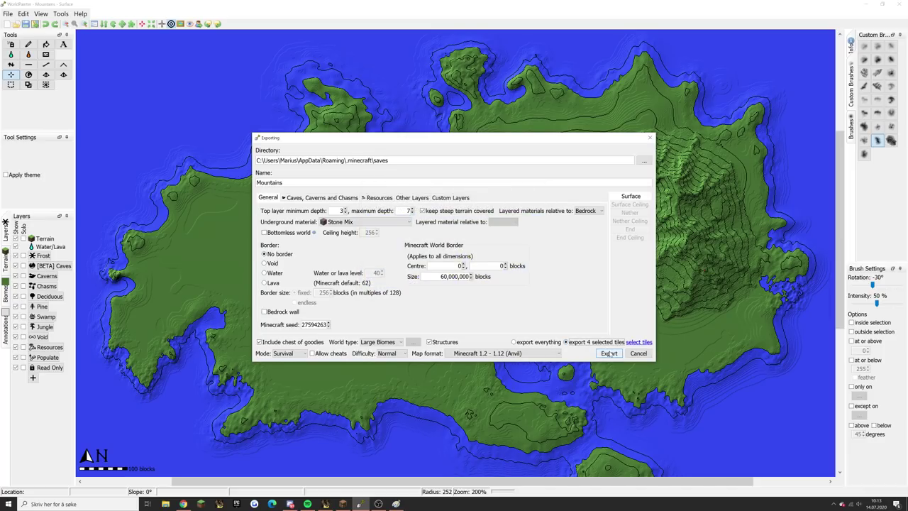
- Set map format 1.14.4+, game mode Creative, toggle structures, and run the export
click(559, 353)
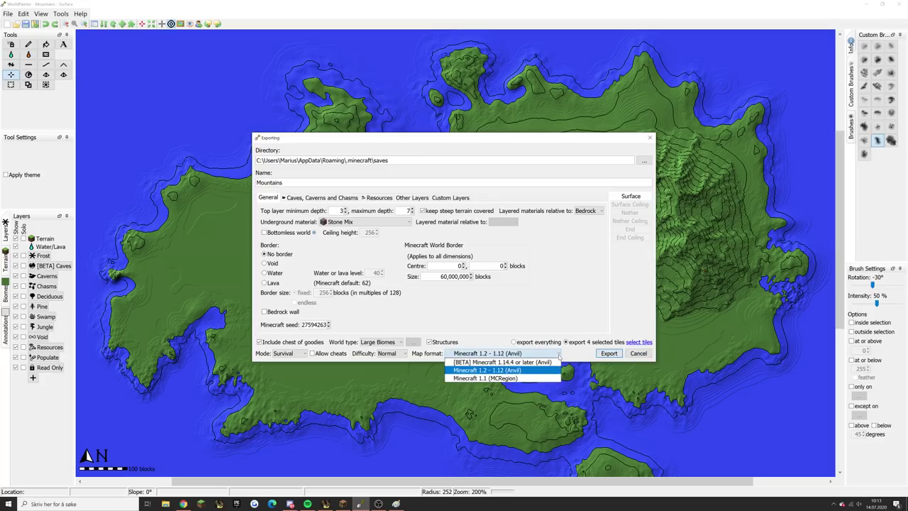
click(508, 363)
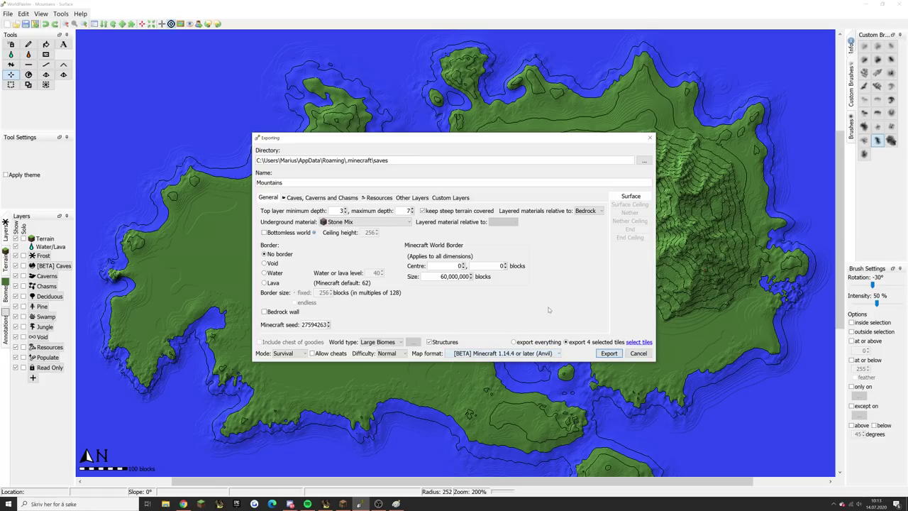
click(305, 354)
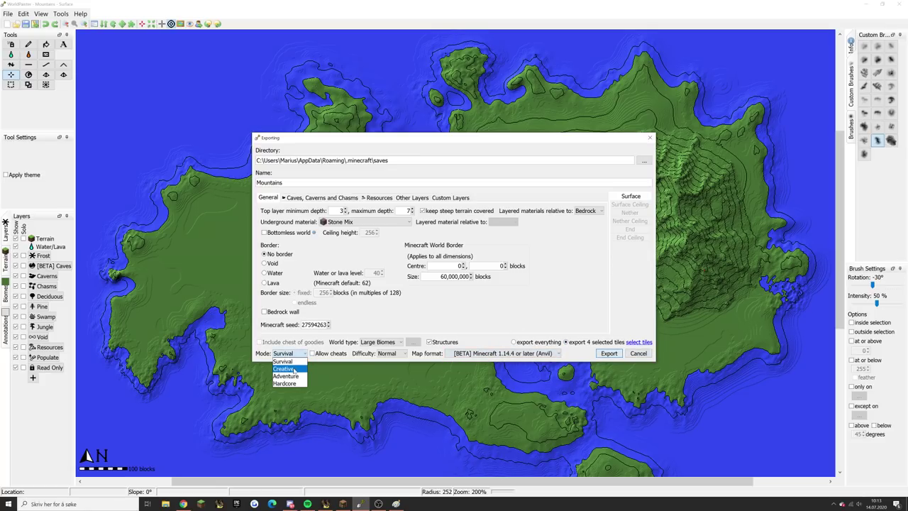
click(295, 369)
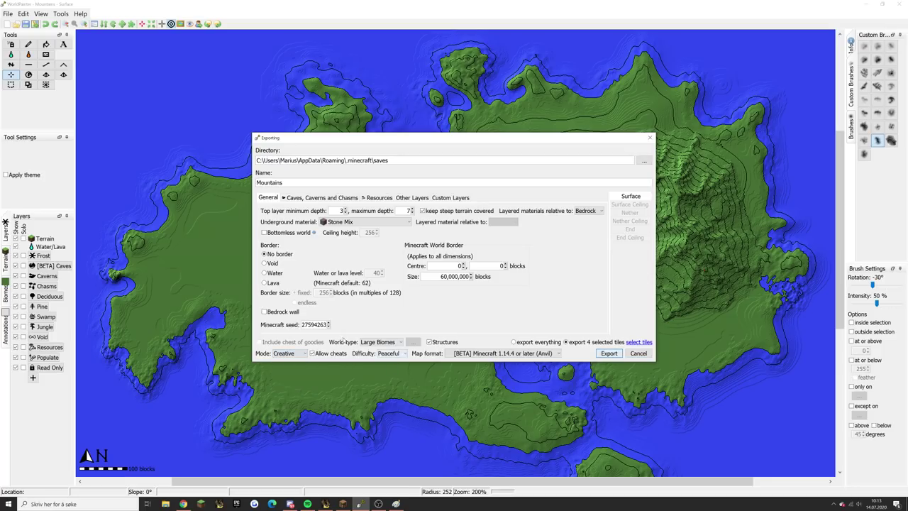
click(429, 342)
click(613, 356)
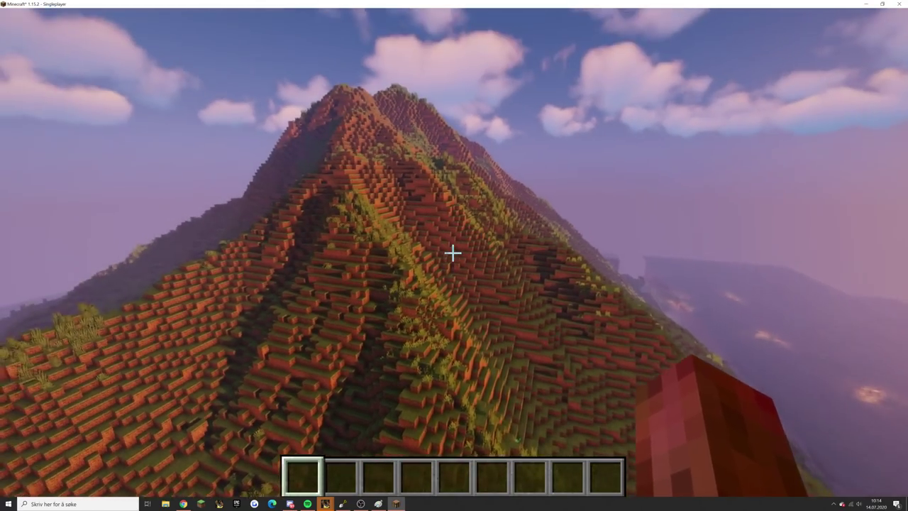
- Fly toward the mountain slope and back to view the whole craggy peak in Minecraft
key(w)
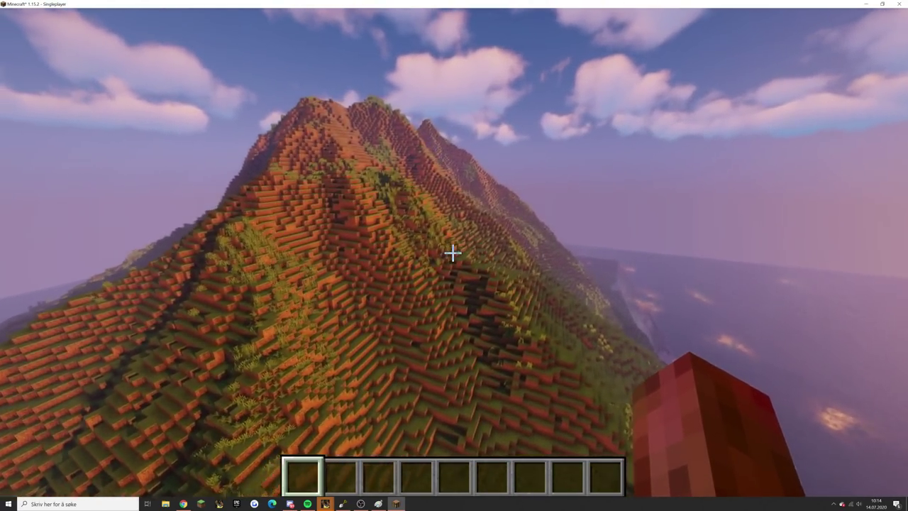
key(s)
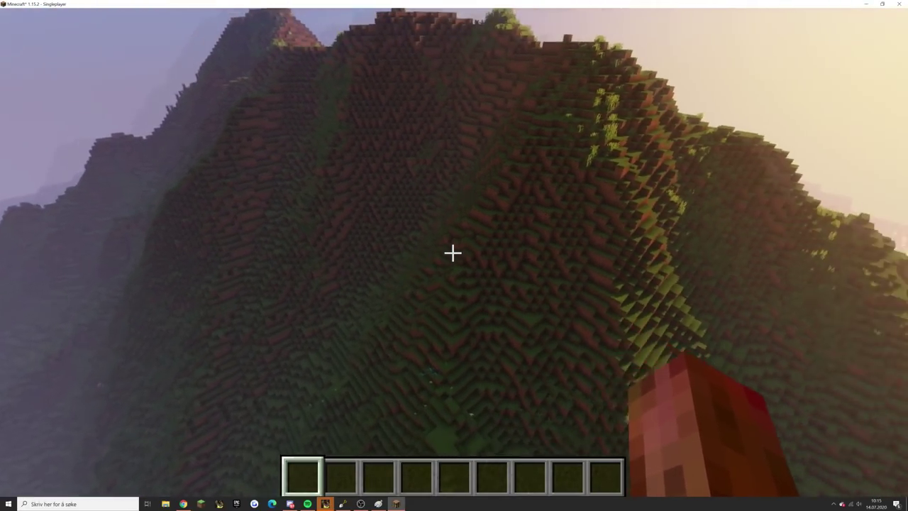
mouse_move(453, 253)
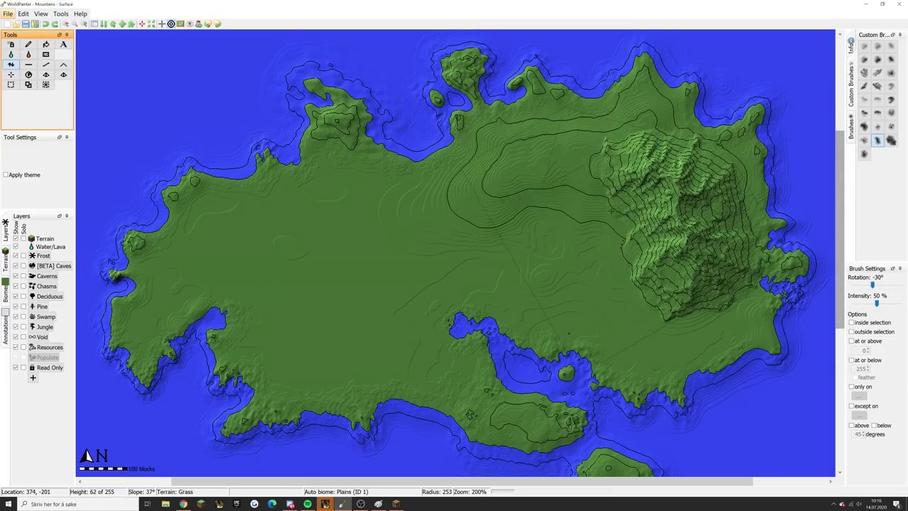
- Rotate the custom brush, enlarge radius to 270, and paint craggy peaks west of the mountains
drag(873, 286, 864, 284)
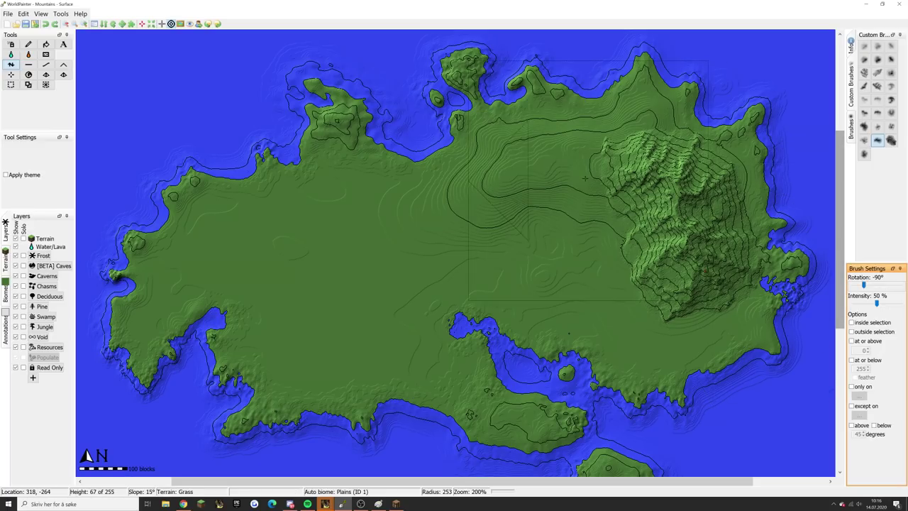
drag(863, 285, 865, 288)
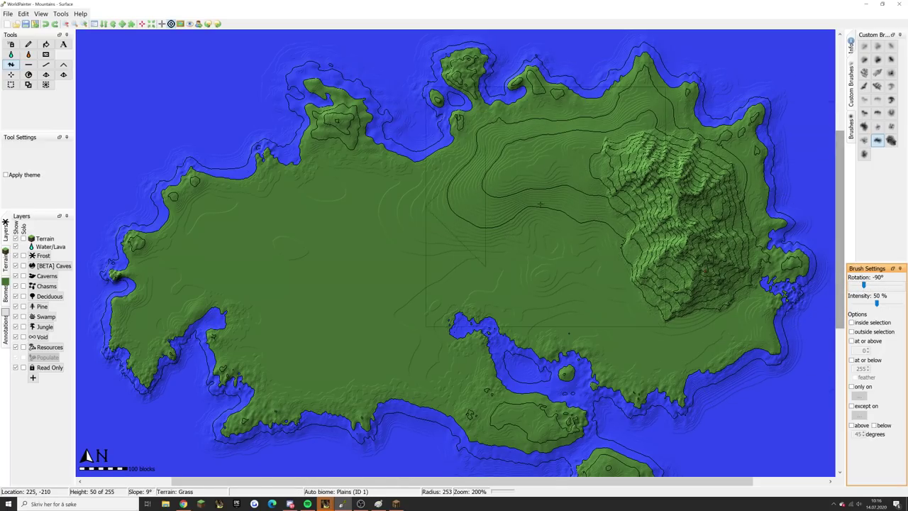
scroll(540, 171, up, 2)
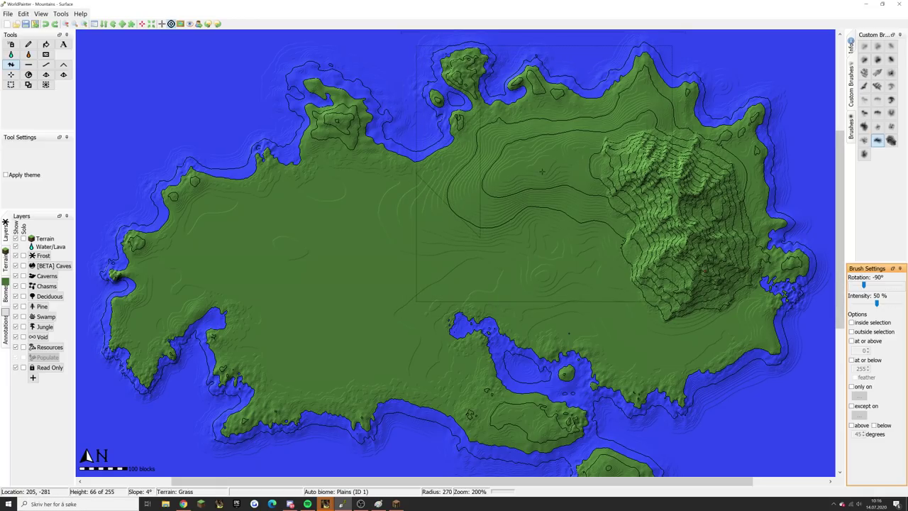
drag(541, 171, 541, 171)
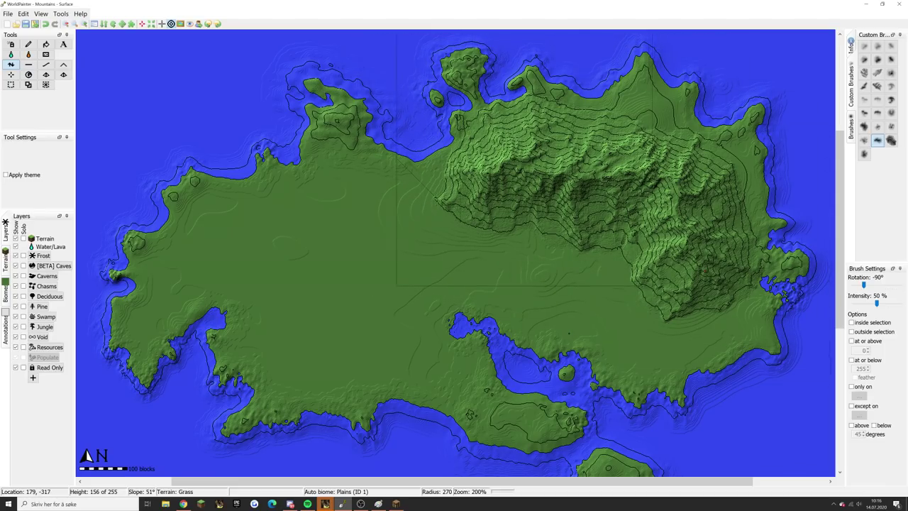
drag(864, 285, 868, 286)
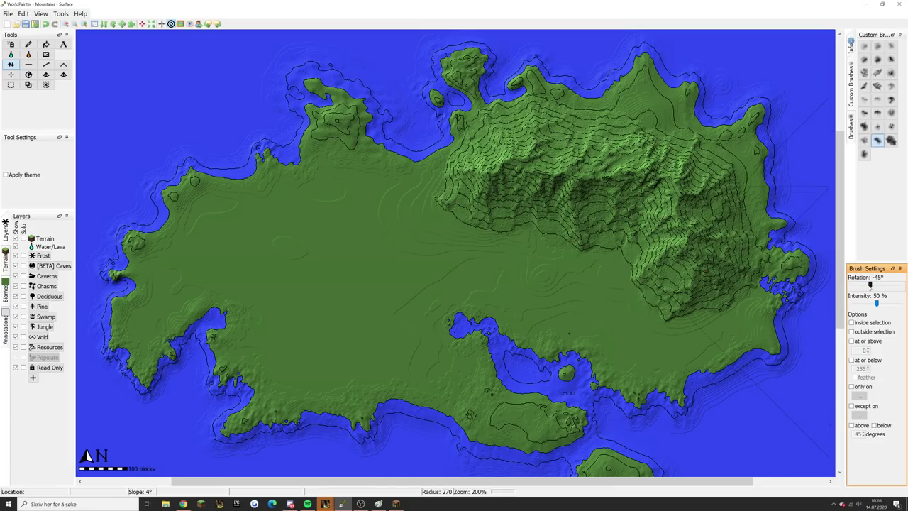